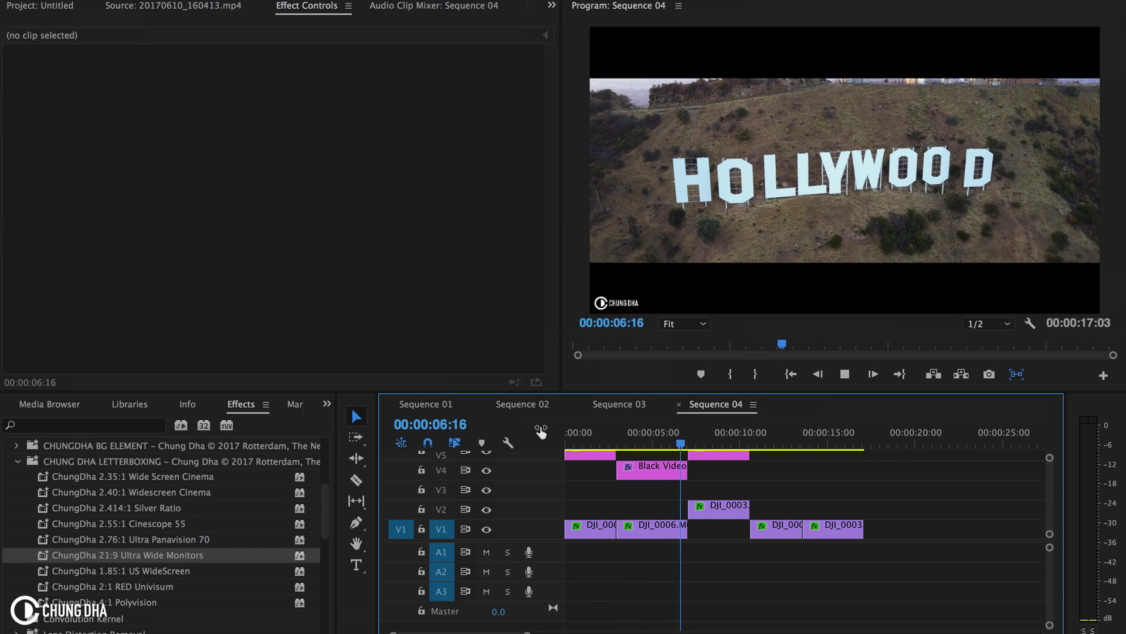
Stop playback and import ChungDha_Letterboxing.prfpset into the Effects panel's Presets folder.
key(space)
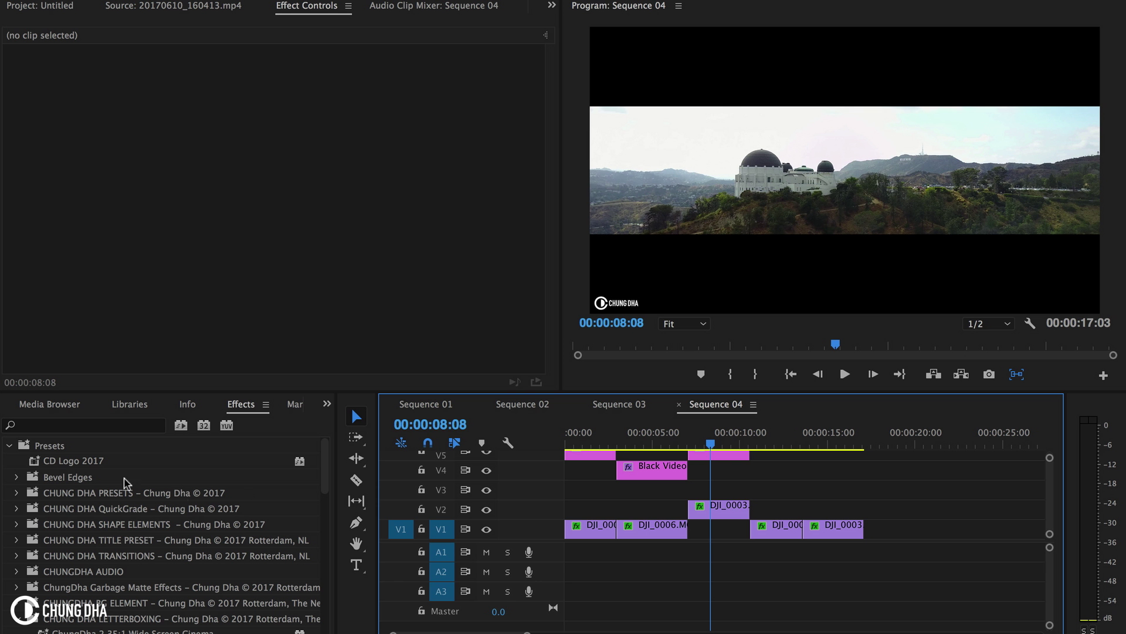
click(50, 447)
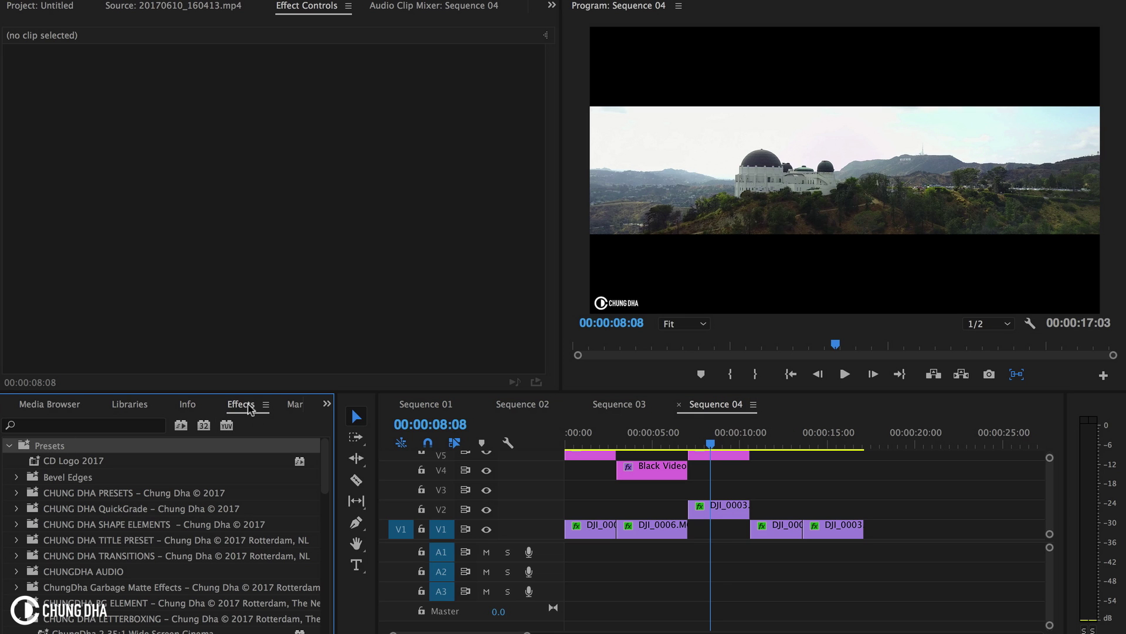
right_click(58, 456)
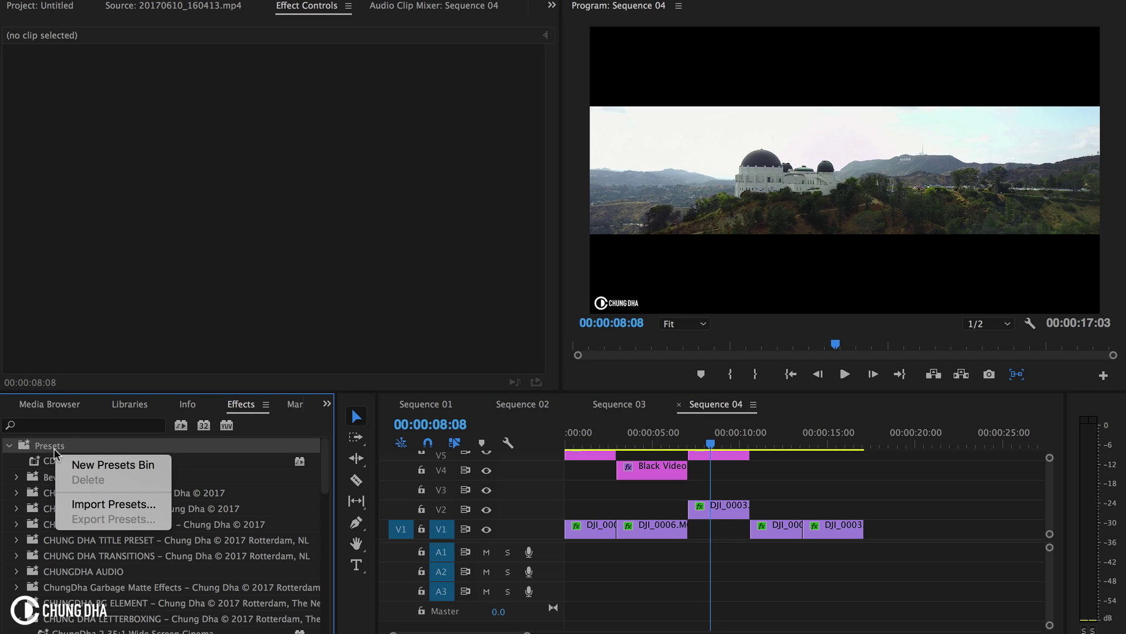
click(97, 504)
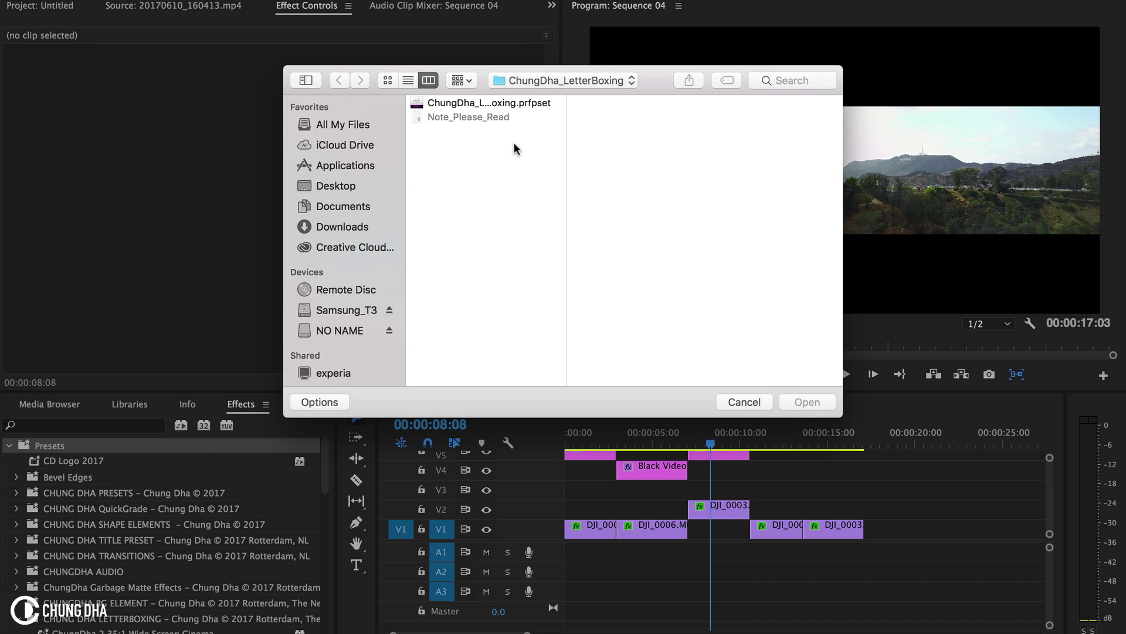
click(497, 105)
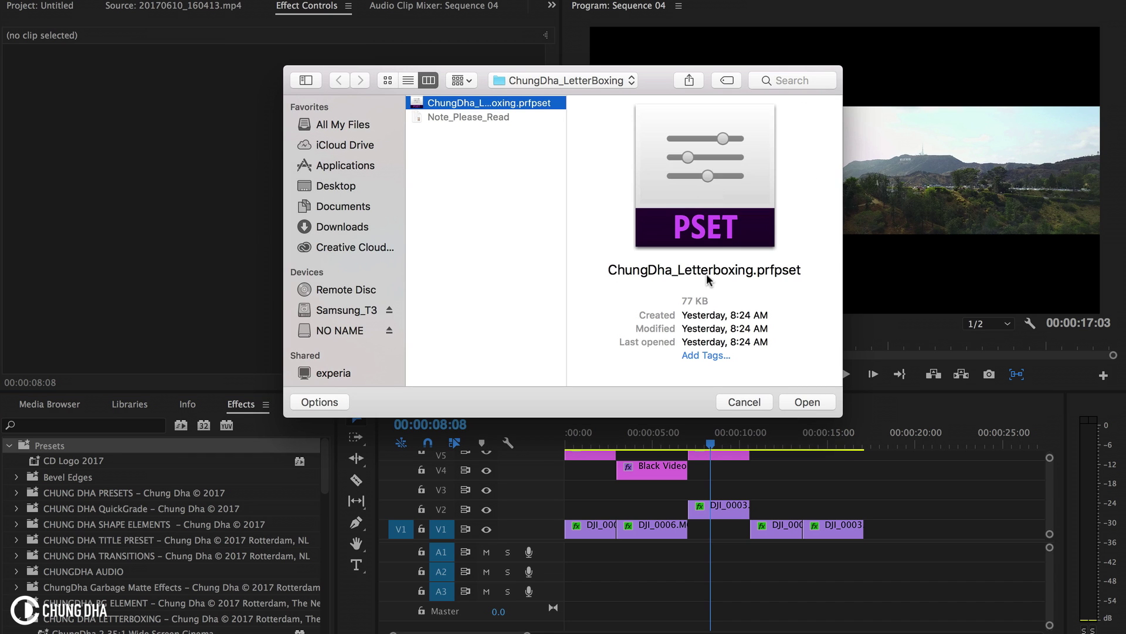
click(749, 402)
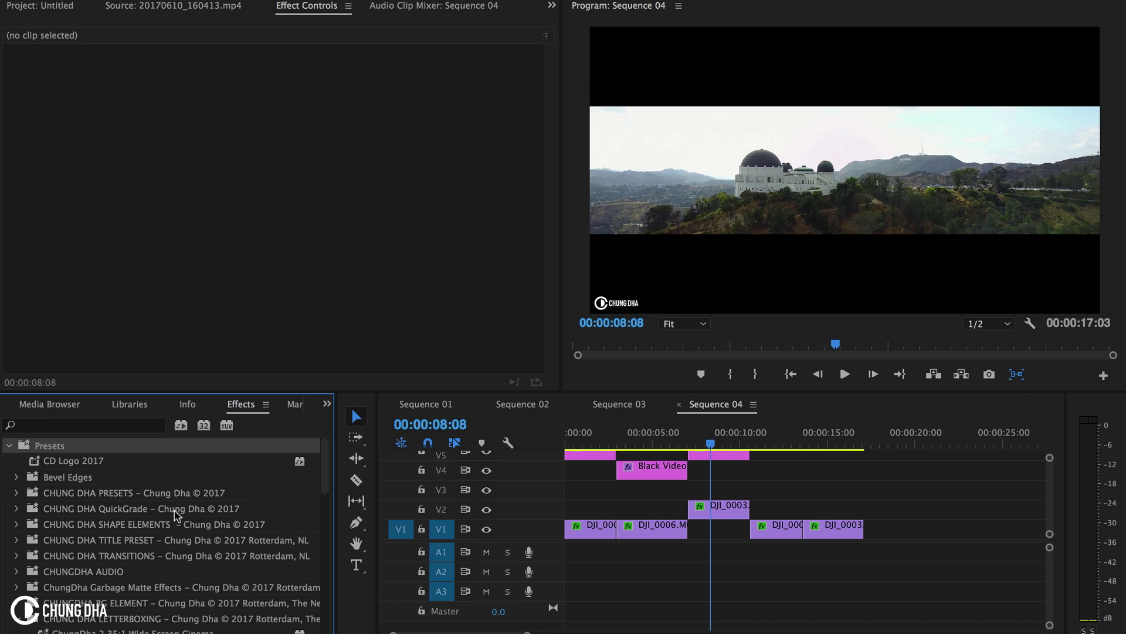
scroll(177, 573, down, 1)
scroll(57, 589, down, 4)
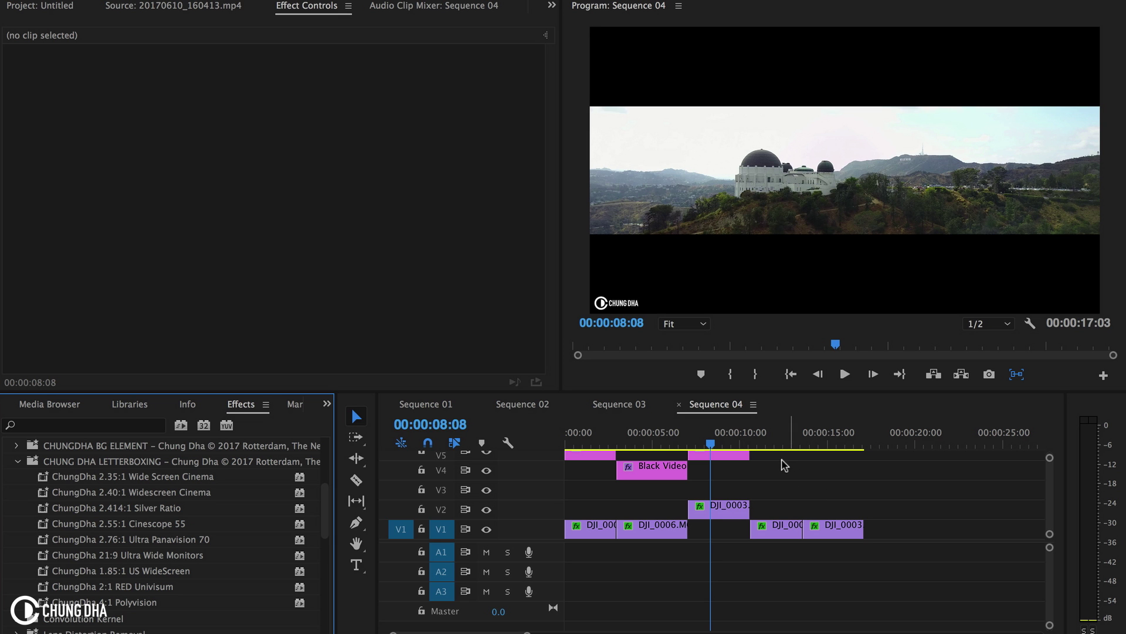
Preview past 14 seconds, then drag the Black Video item onto V3 at 12 seconds.
click(764, 439)
mouse_move(775, 439)
mouse_down()
mouse_move(818, 437)
mouse_move(777, 437)
mouse_up()
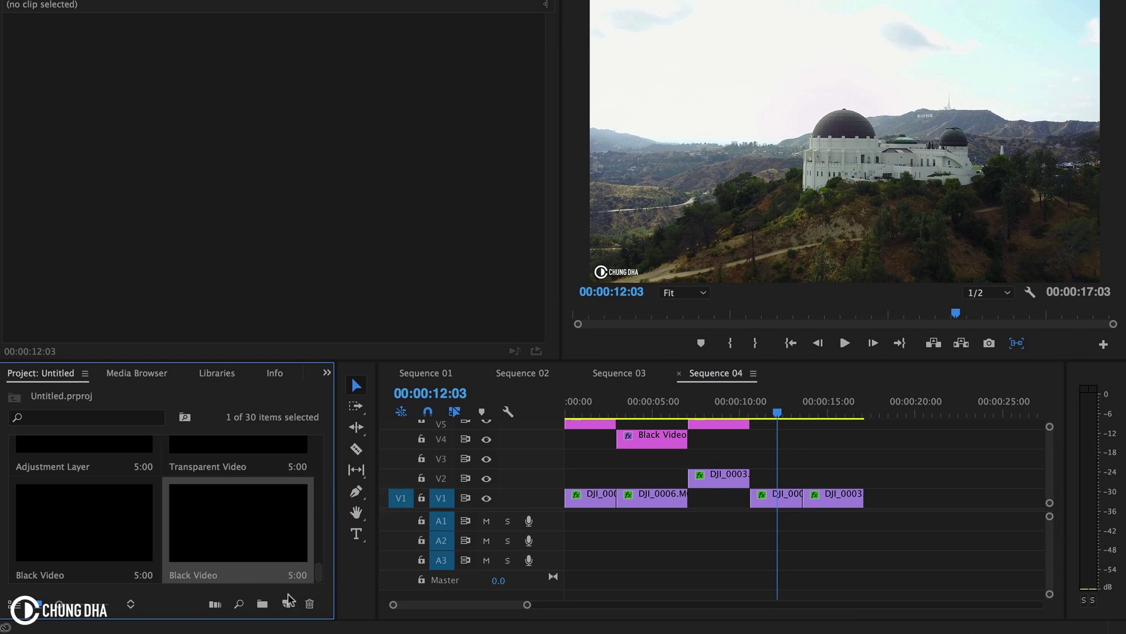
click(287, 605)
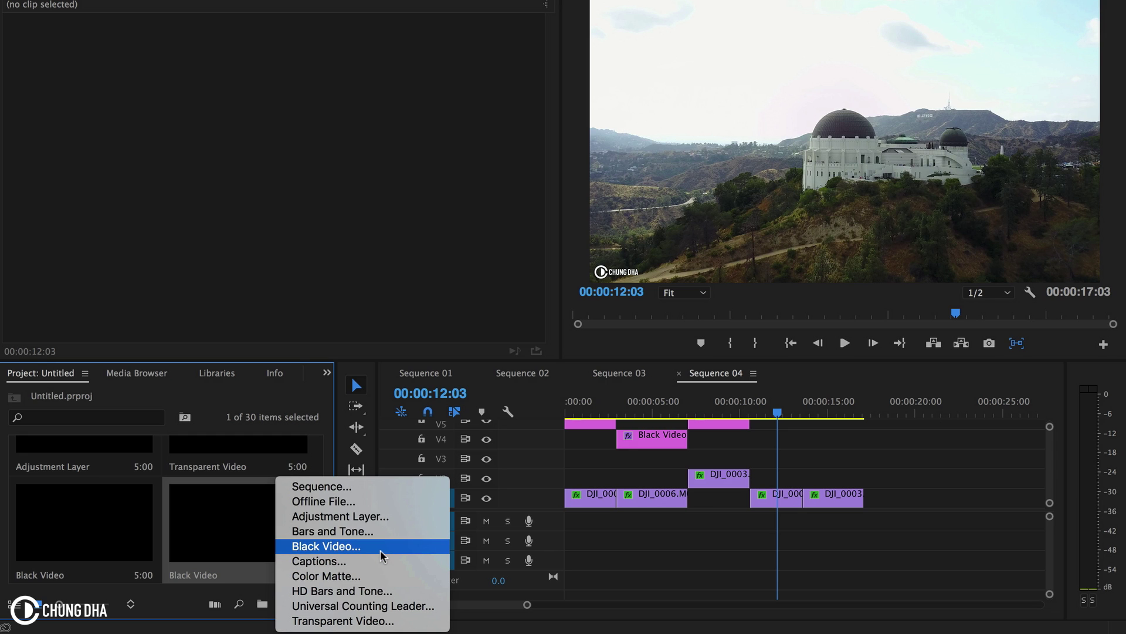
click(187, 527)
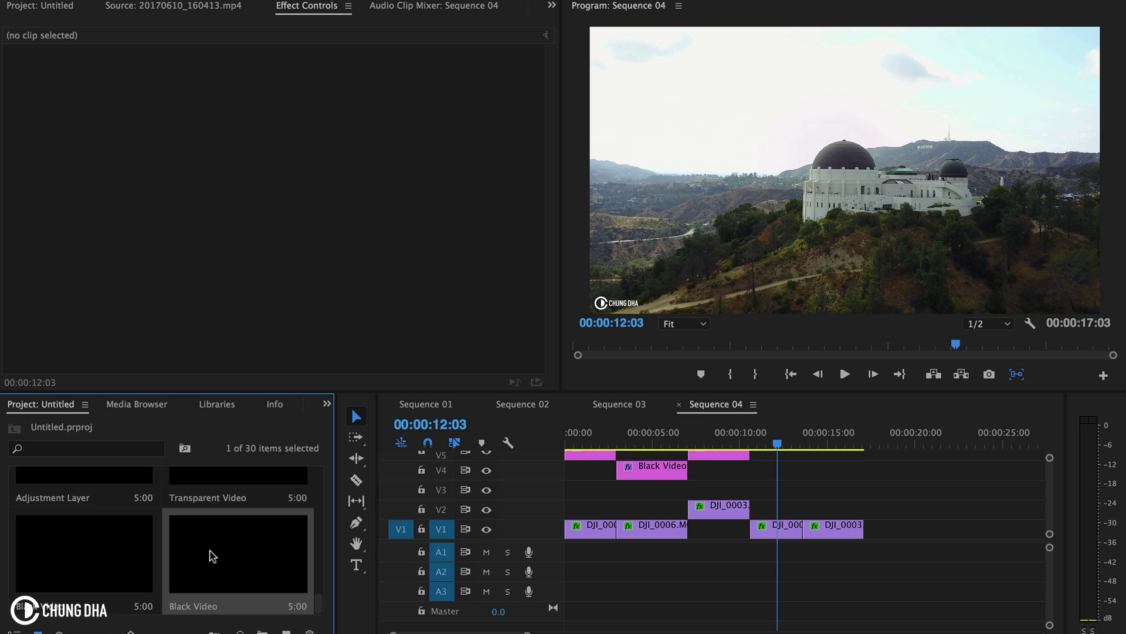
drag(213, 555, 756, 500)
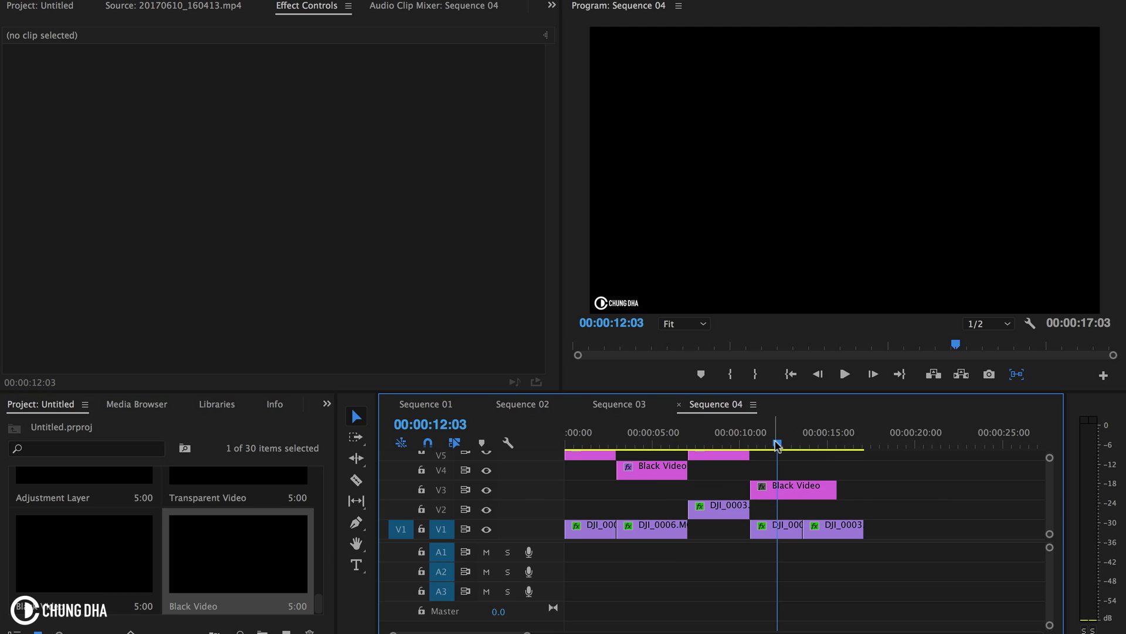
Apply ChungDha 21:9 Ultra Wide Monitors to the V3 Black Video clip and preview the bars.
drag(777, 438, 783, 439)
click(327, 405)
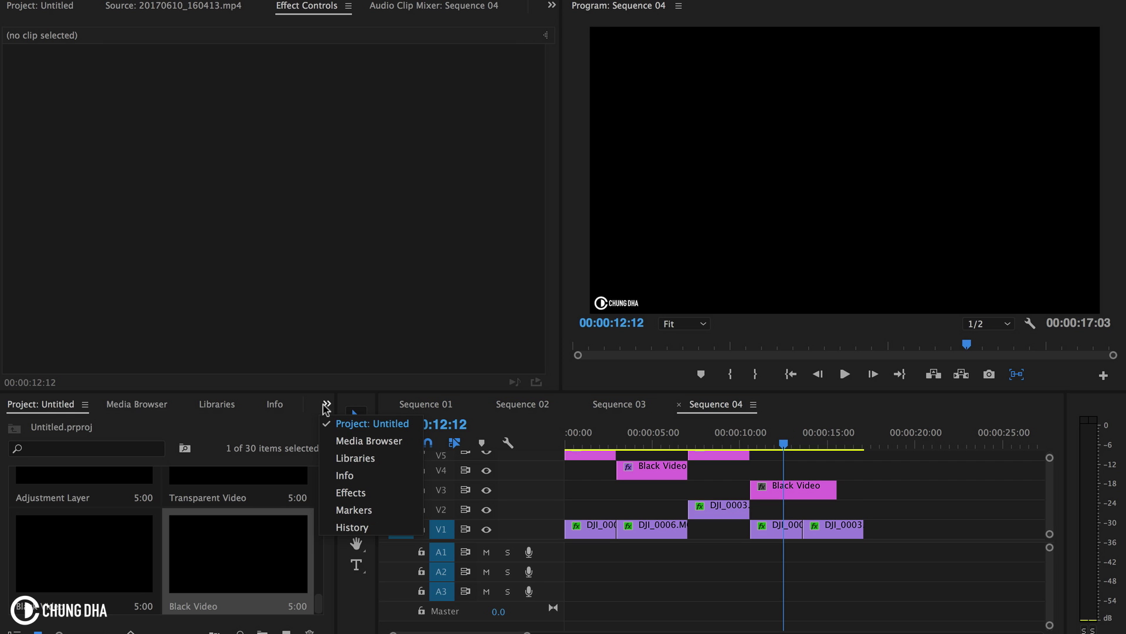
click(347, 493)
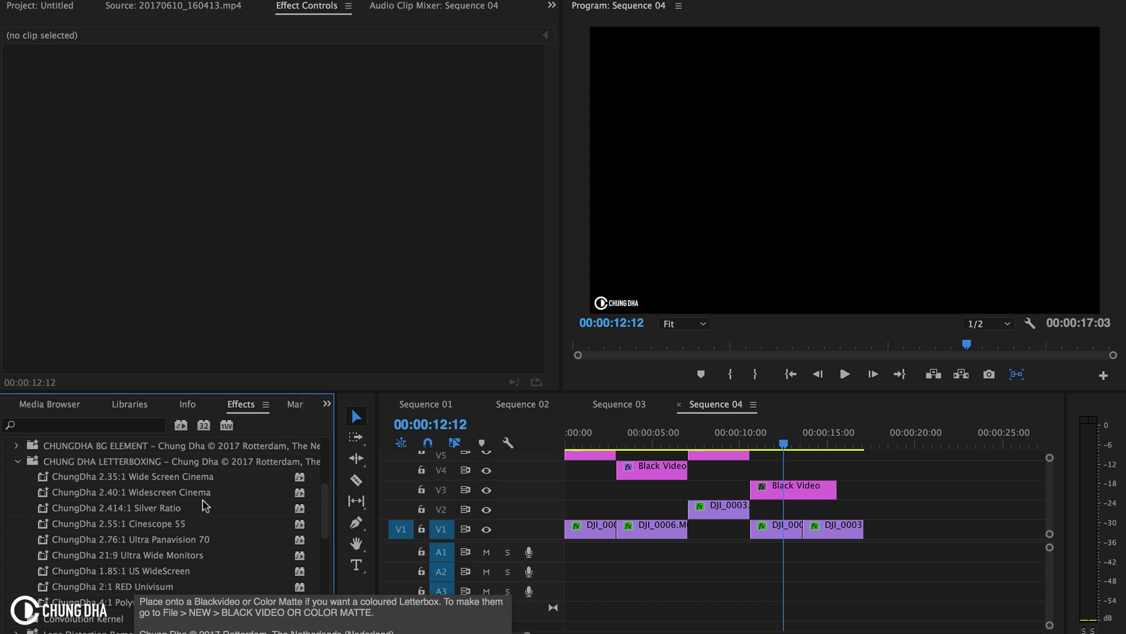
drag(103, 559, 320, 527)
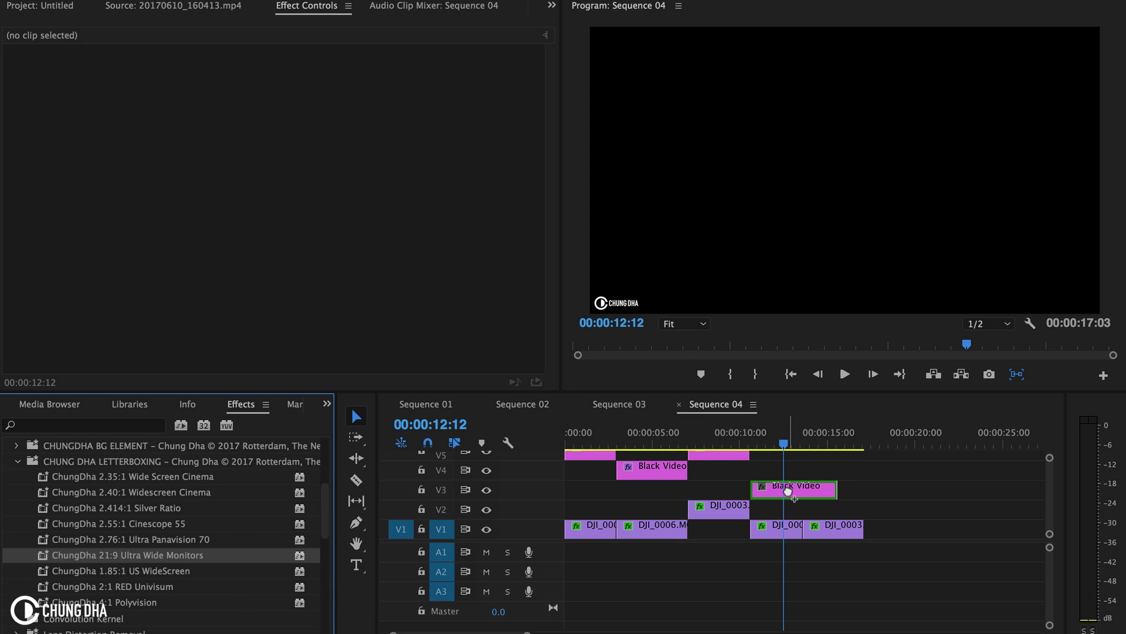
drag(319, 528, 786, 493)
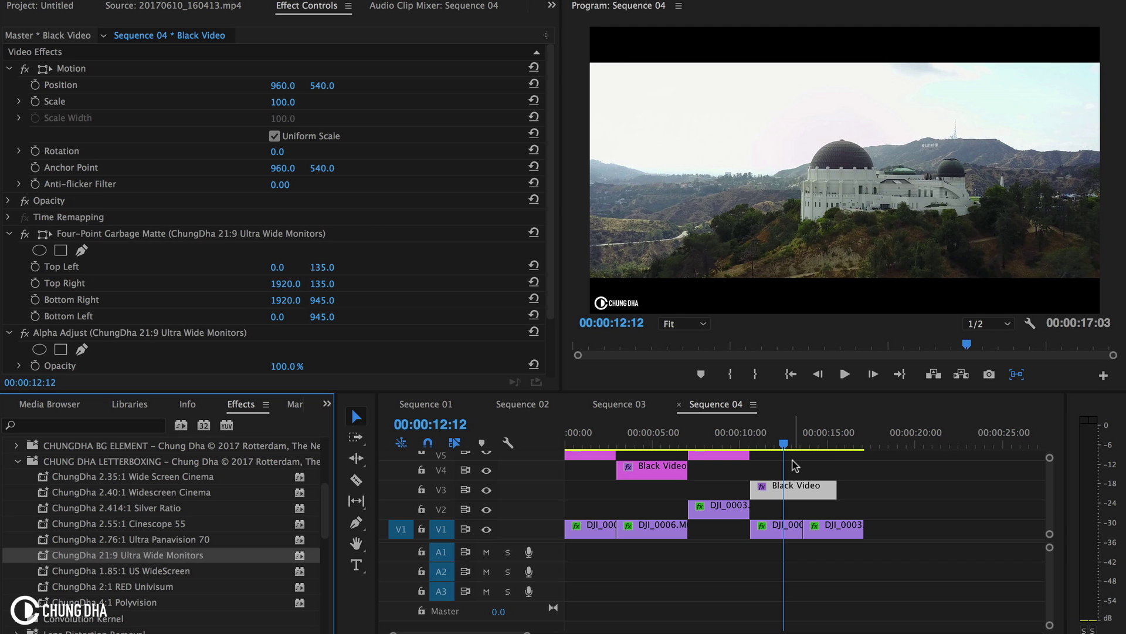
mouse_move(769, 443)
mouse_down()
mouse_move(825, 445)
mouse_move(785, 445)
mouse_up()
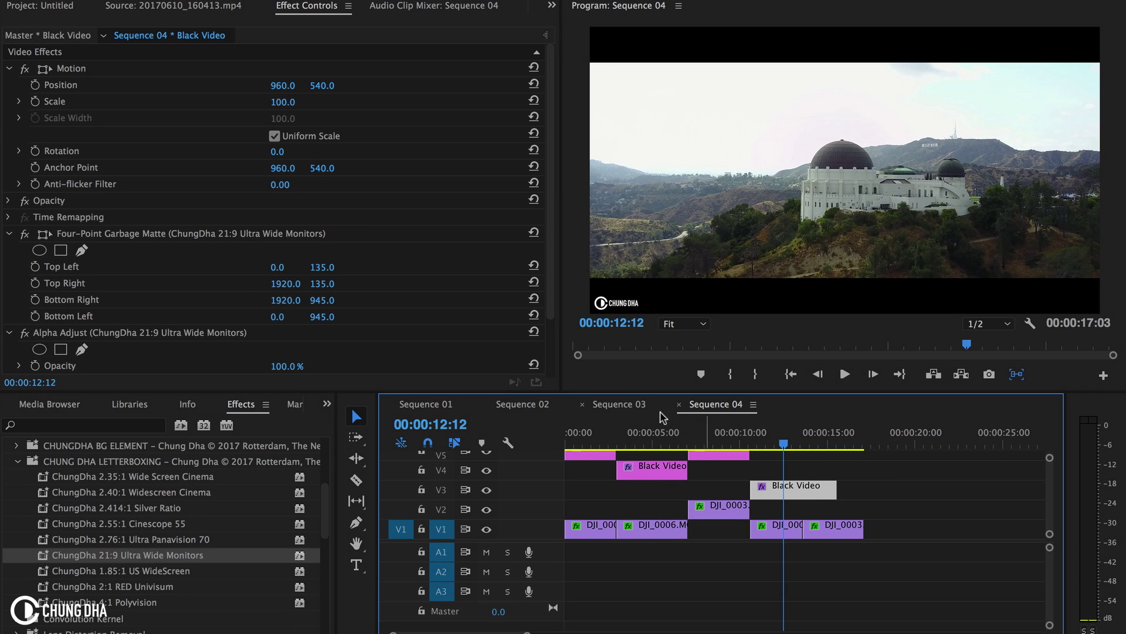
Scrub back to about 8 seconds to compare the letterboxed drone shot.
drag(695, 433, 723, 431)
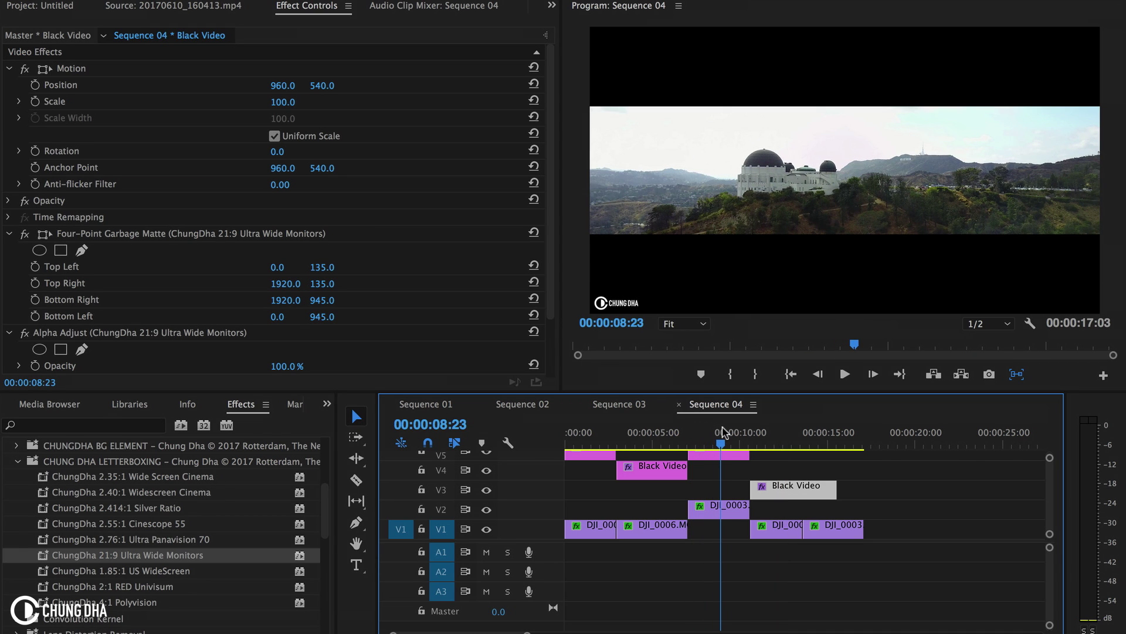
drag(722, 431, 715, 432)
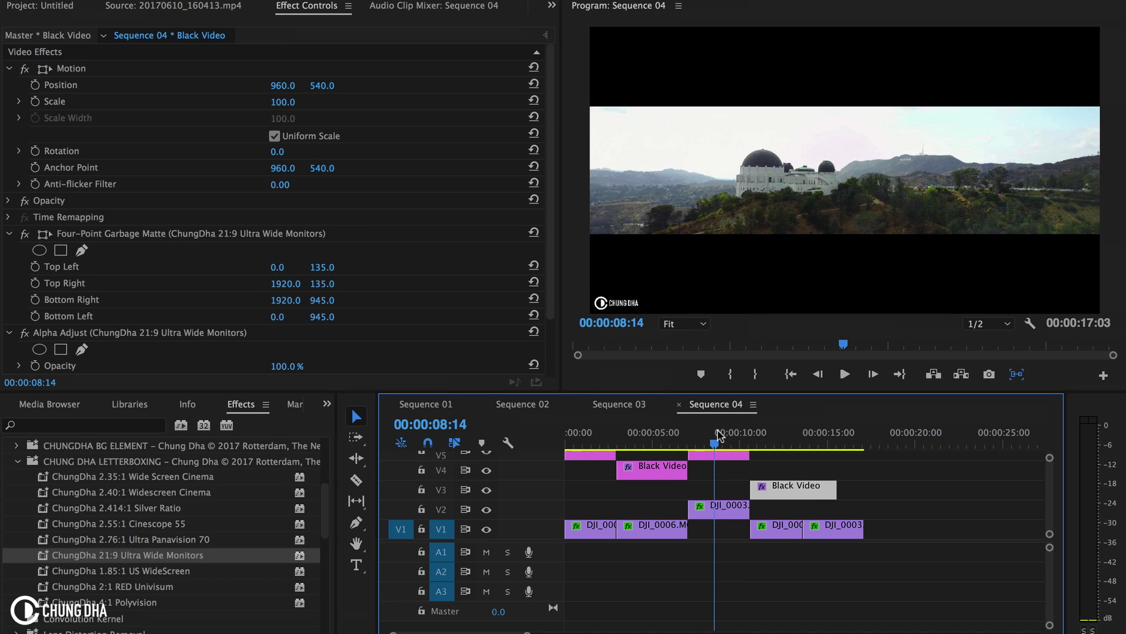